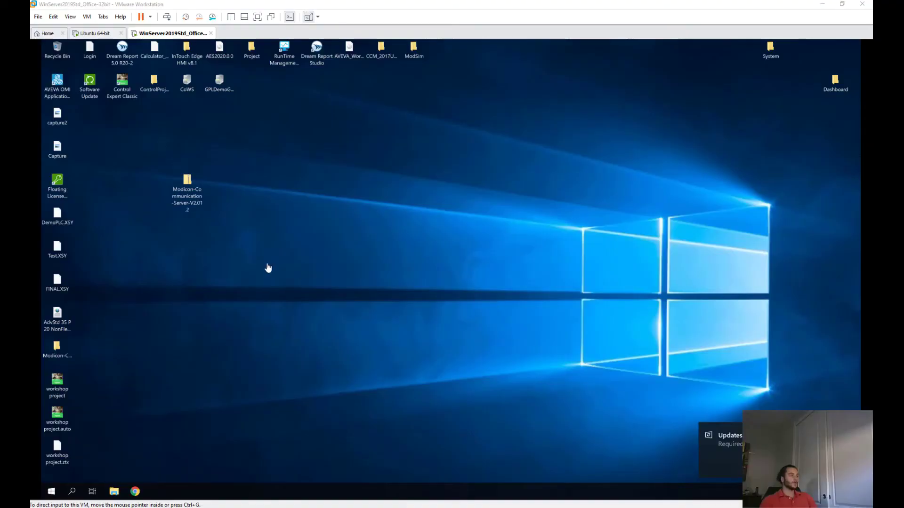
# Open the Modicon-Communication-Server-V2.01.2 folder, run setup, and continue past the installer's welcome page
pyautogui.click(404, 226)
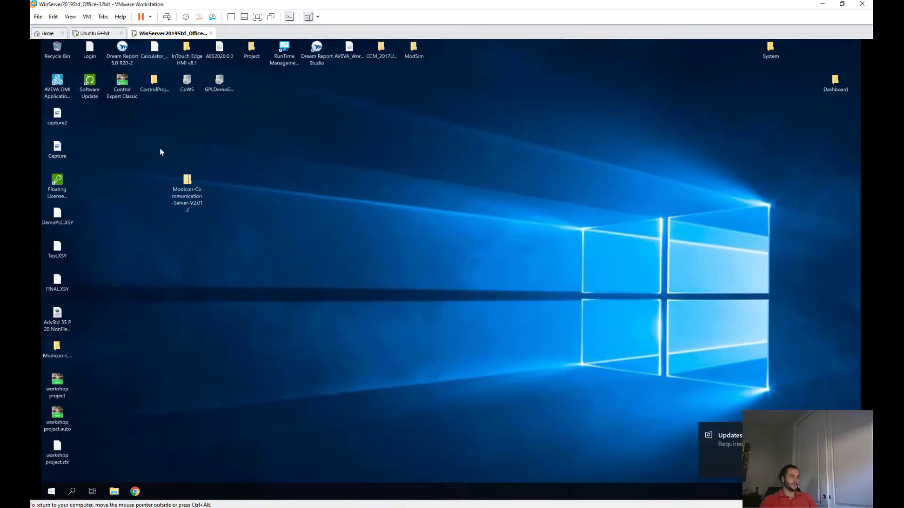
pyautogui.moveTo(161, 151); pyautogui.dragTo(230, 250)
pyautogui.click(229, 247)
pyautogui.click(187, 184)
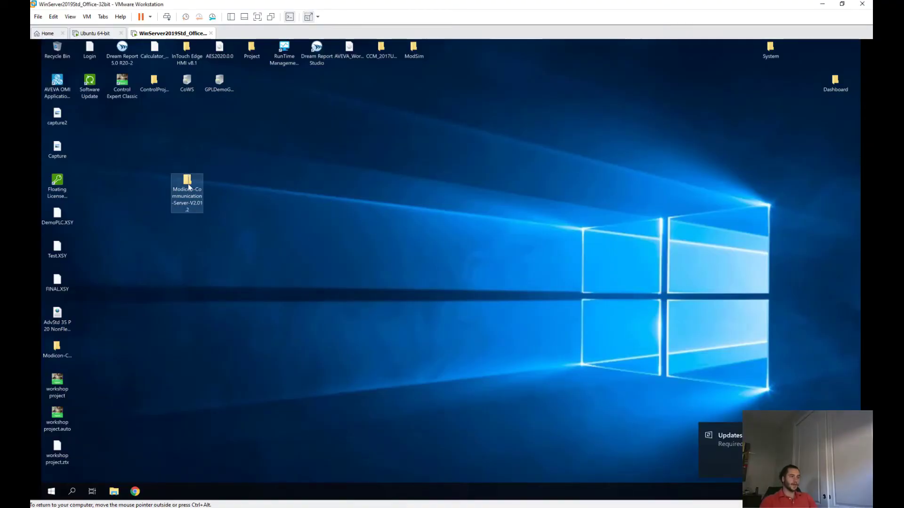
pyautogui.doubleClick(188, 183)
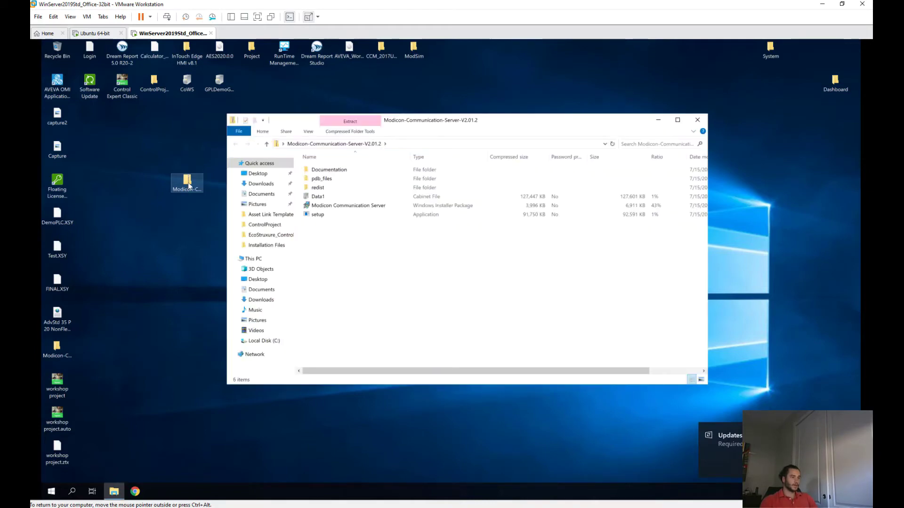
pyautogui.click(340, 217)
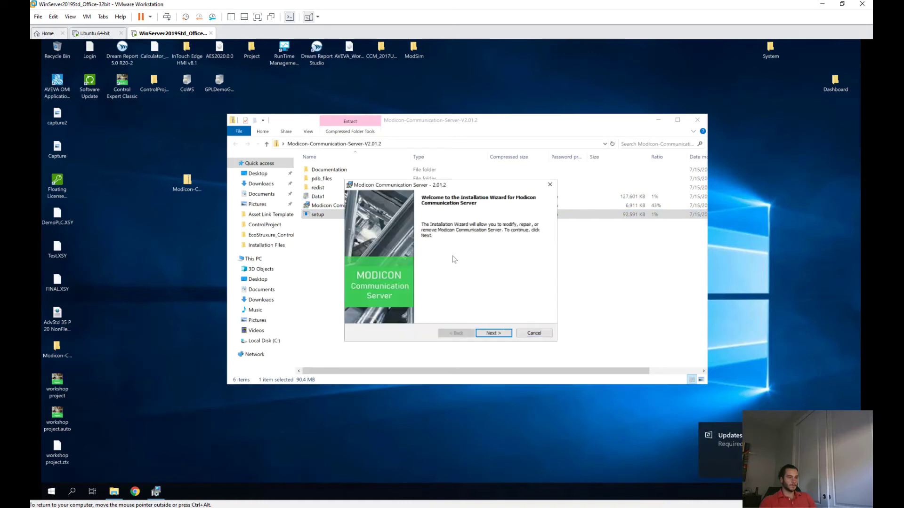
pyautogui.click(492, 334)
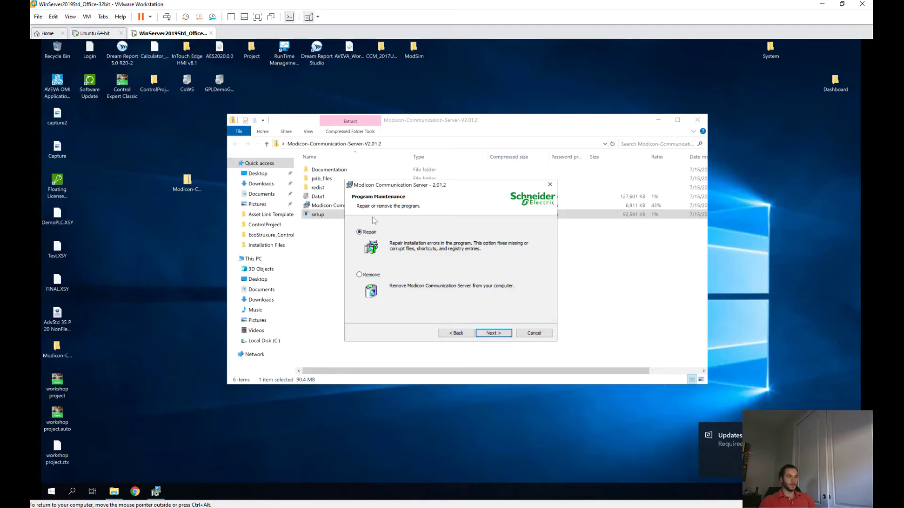
# Repair-install Modicon Communication Server, then close the installation folder window
pyautogui.click(494, 334)
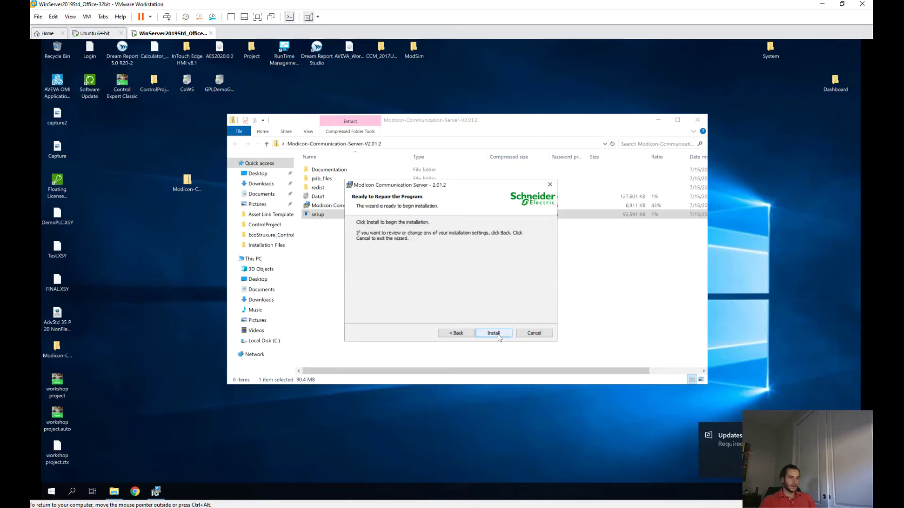
pyautogui.click(499, 335)
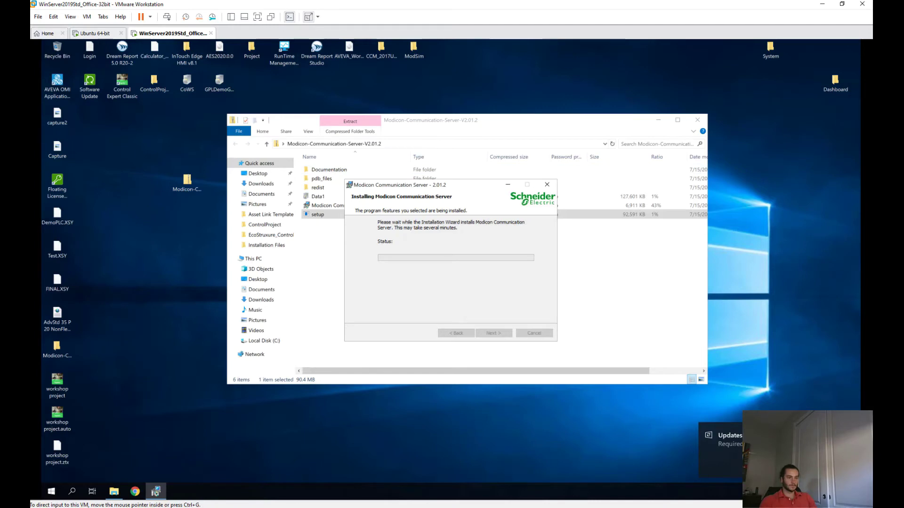
pyautogui.click(698, 121)
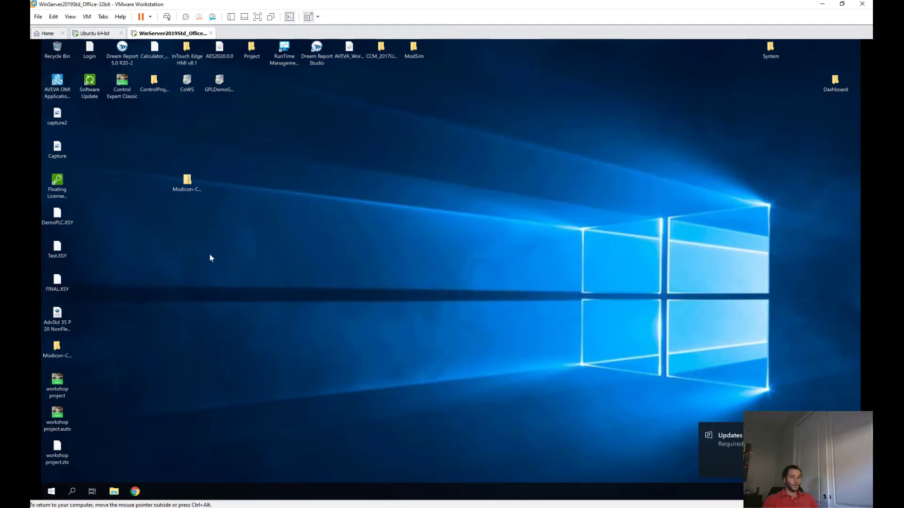
# Launch the System Platform Management Console from Start and select the Modicon Communication Server node
pyautogui.click(51, 491)
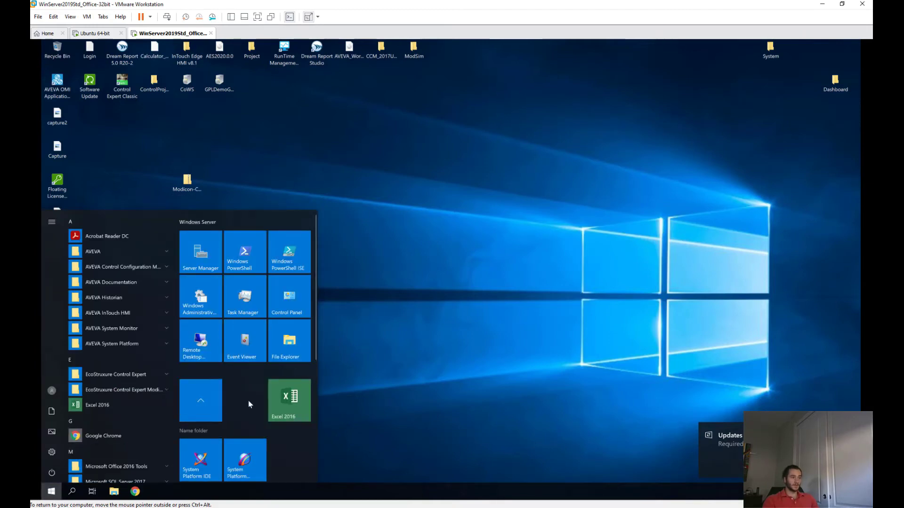
pyautogui.scroll(-1, 248, 401)
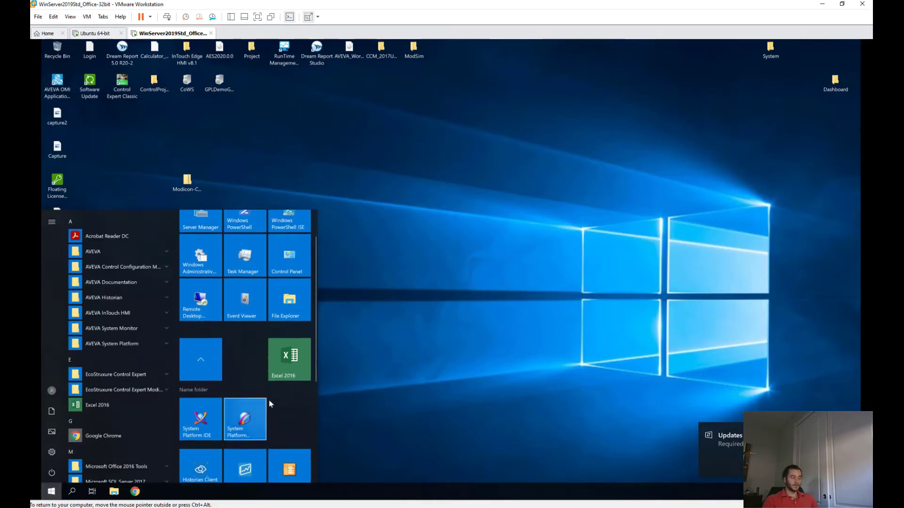
pyautogui.click(248, 421)
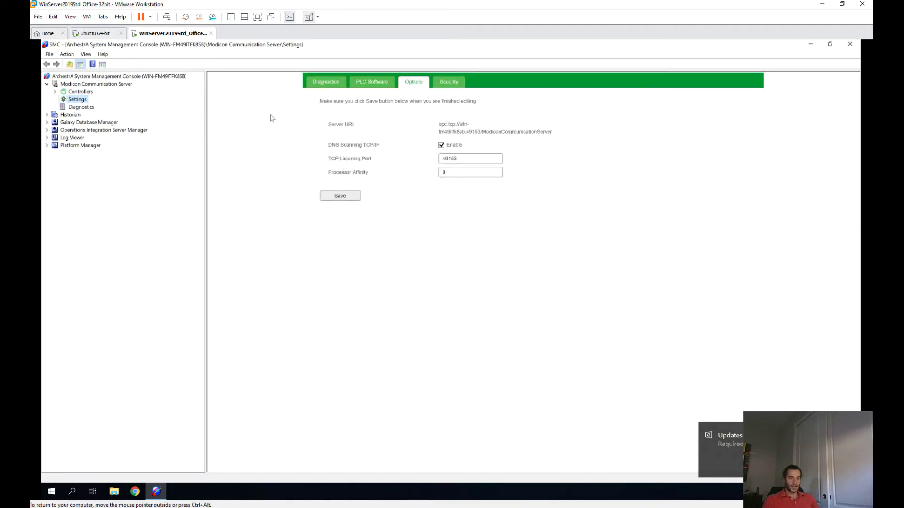
pyautogui.click(89, 85)
# Start the Modicon Communication Server service and check DevExample_1's device address 10.1.117.100
pyautogui.rightClick(89, 86)
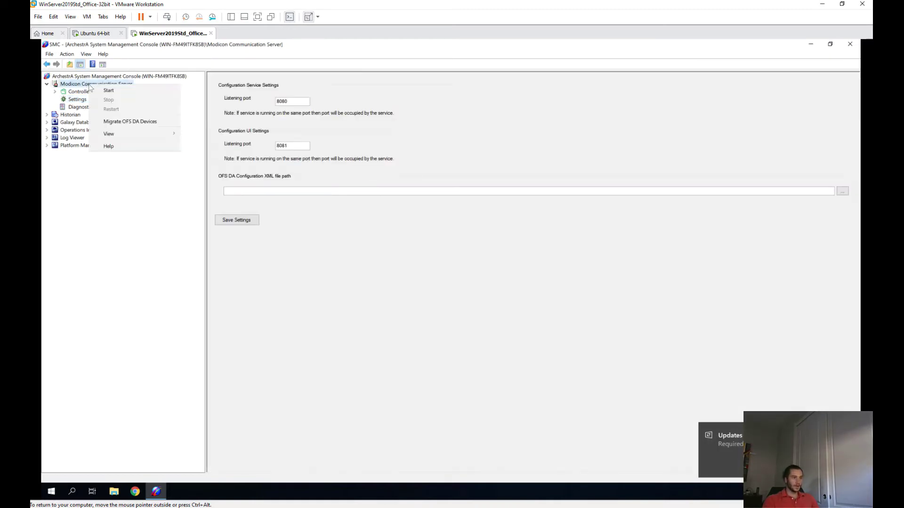
pyautogui.click(108, 91)
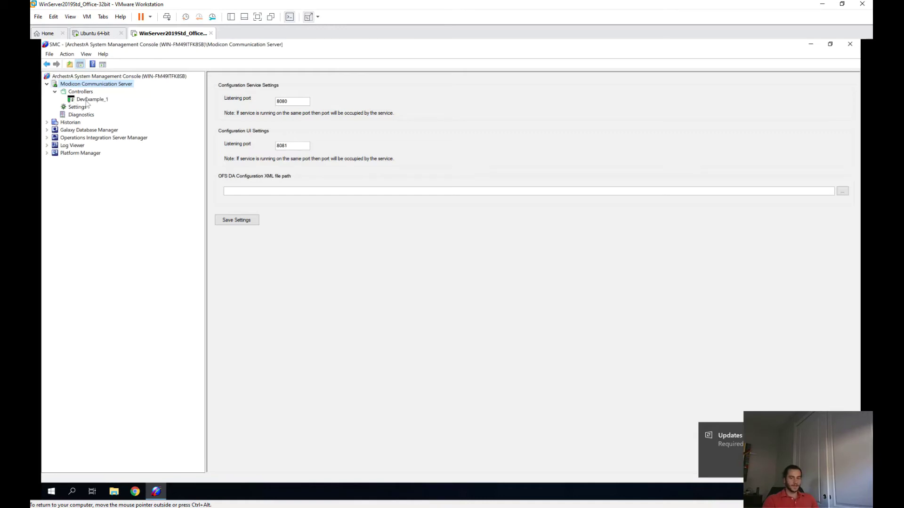
pyautogui.click(87, 99)
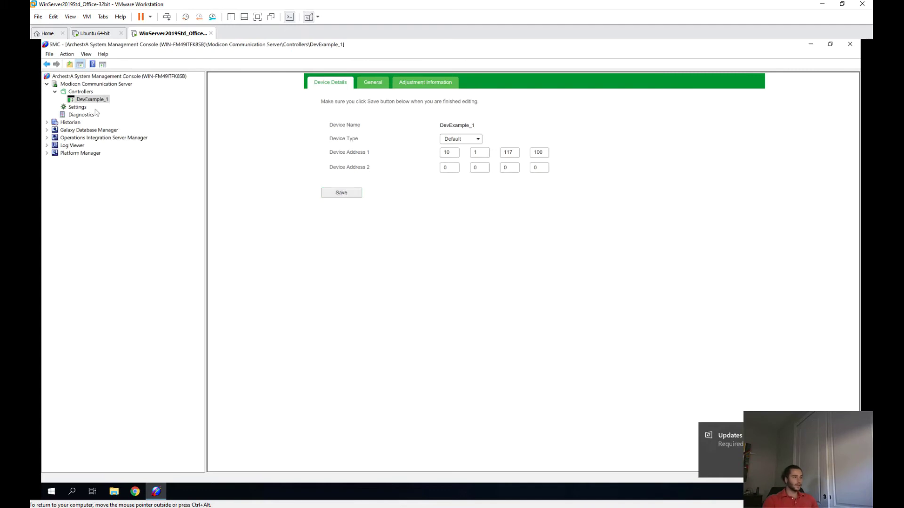
pyautogui.click(77, 108)
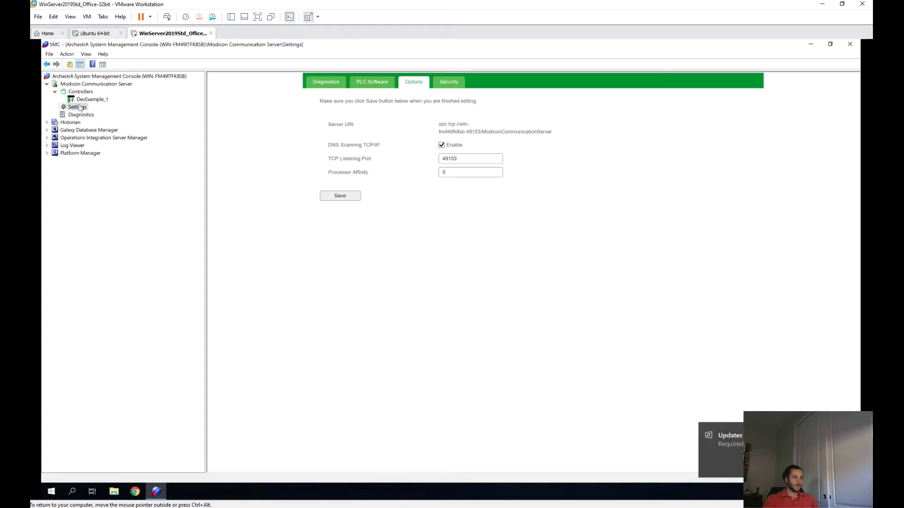
# Allow None policy and anonymous tokens in the server's security settings, then restart the service
pyautogui.click(450, 83)
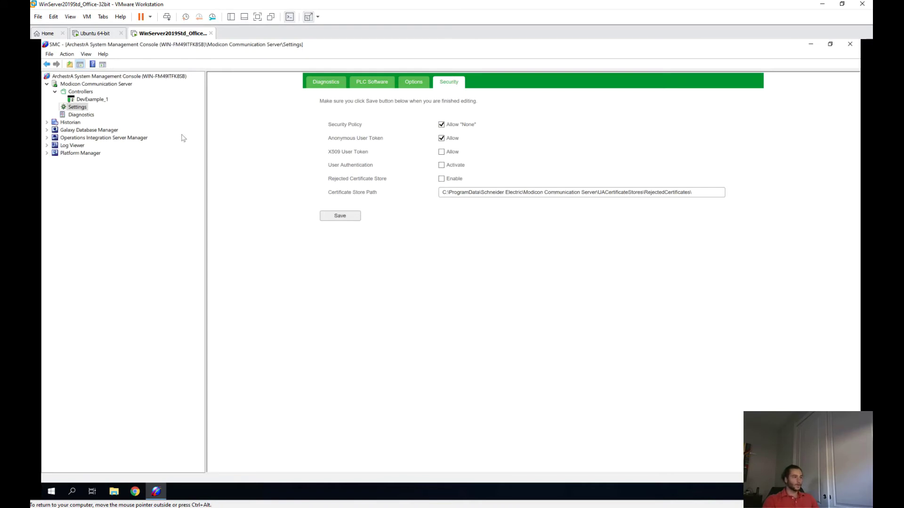
pyautogui.click(86, 85)
pyautogui.rightClick(86, 85)
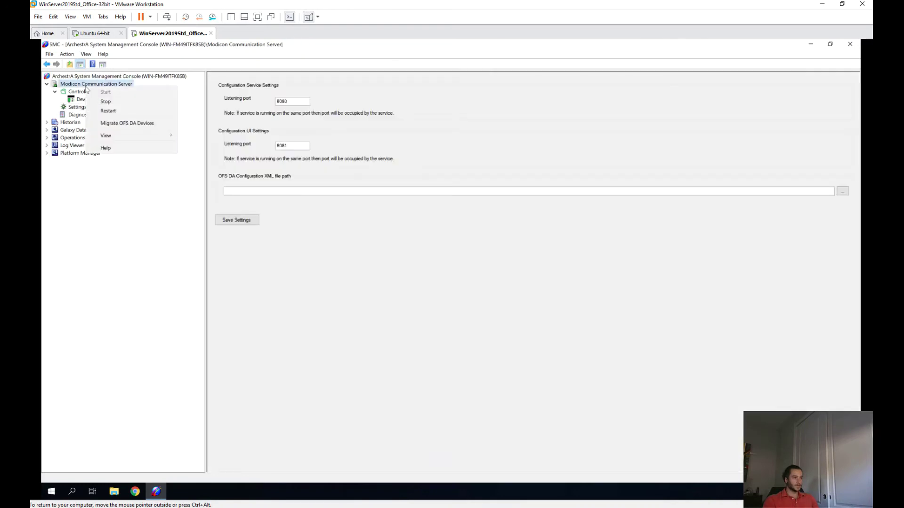
pyautogui.click(105, 112)
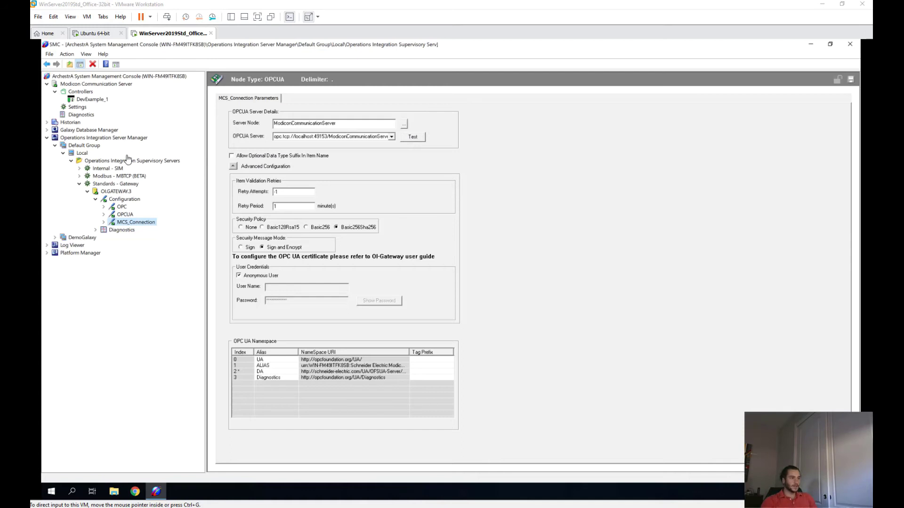
# Expand Operations Integration Server Manager > Default Group > Local > Standards - Gateway down to OI.GATEWAY.3
pyautogui.click(96, 139)
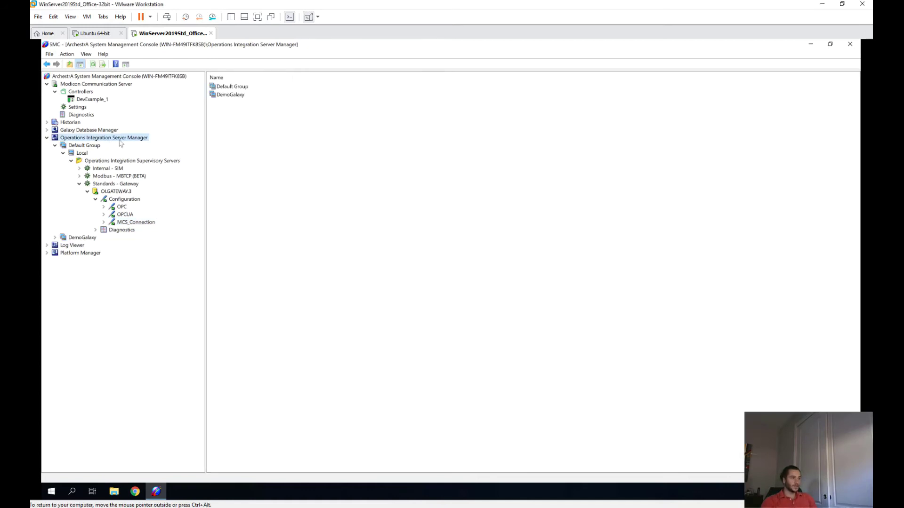
pyautogui.click(93, 146)
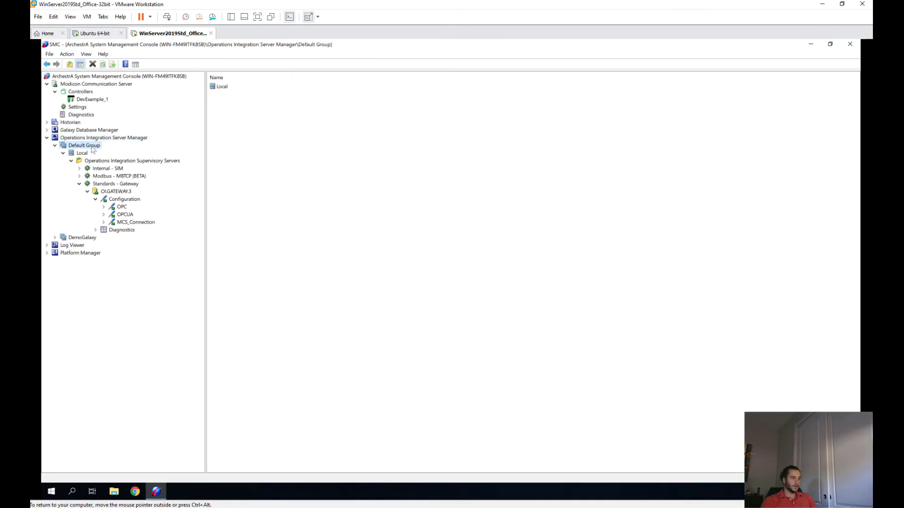
pyautogui.click(87, 154)
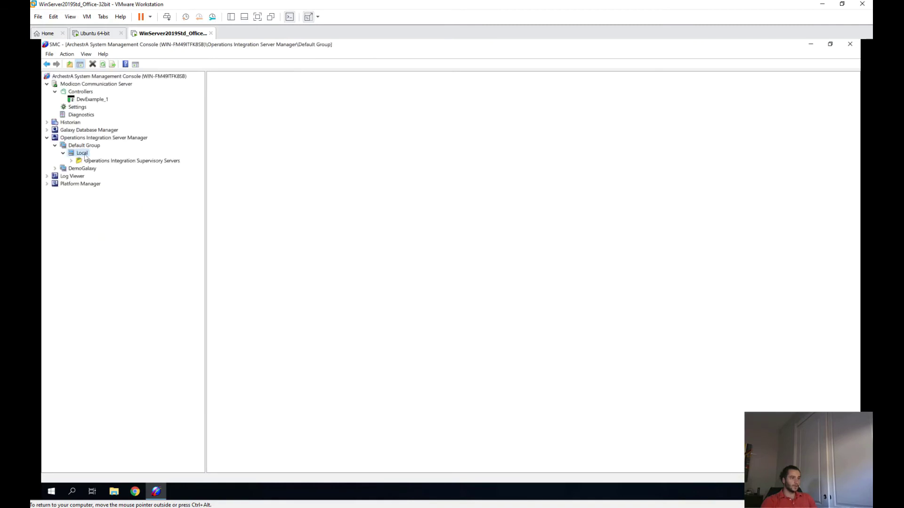
pyautogui.click(71, 161)
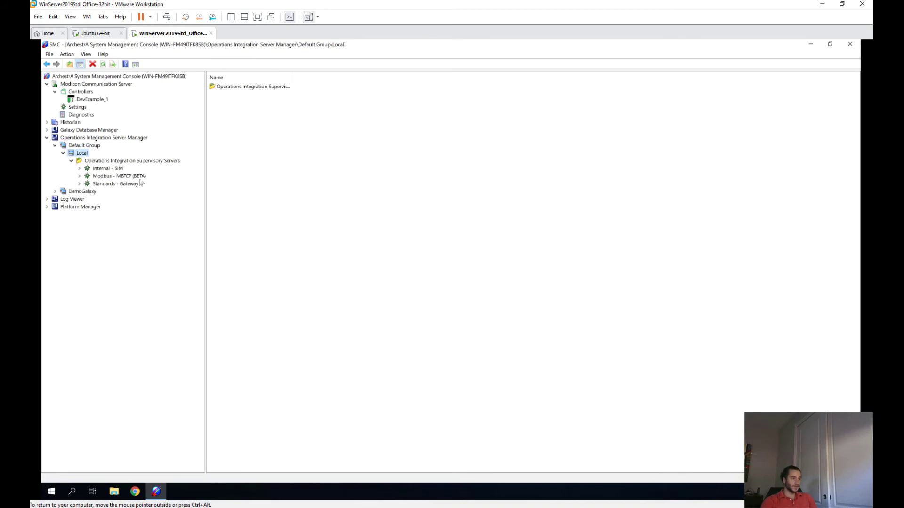
pyautogui.click(79, 184)
pyautogui.click(114, 192)
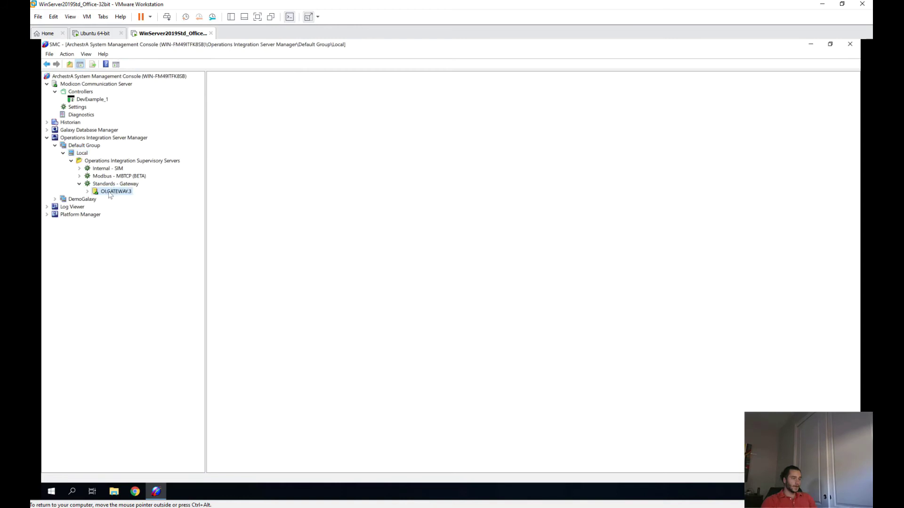
pyautogui.click(89, 191)
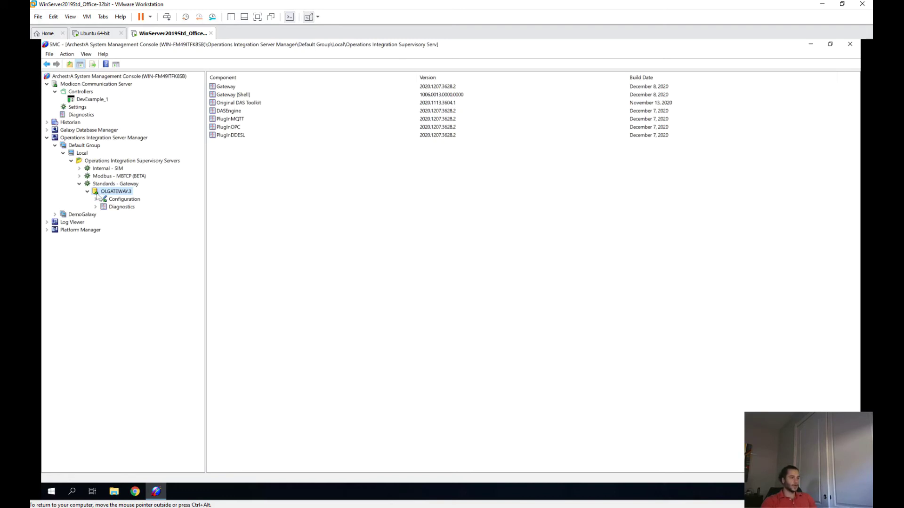
# Expand OI.GATEWAY.3's Configuration and select MCS_Connection to show its parameters
pyautogui.rightClick(112, 193)
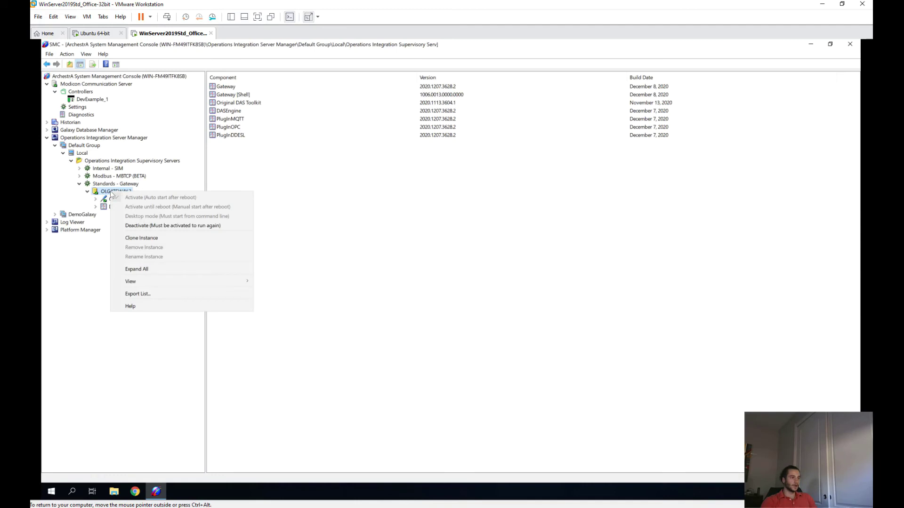
pyautogui.click(109, 194)
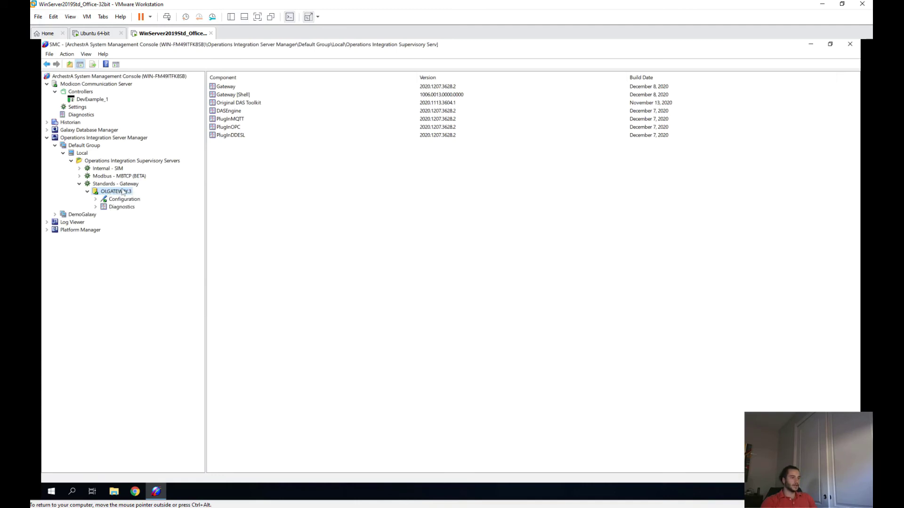
pyautogui.click(95, 200)
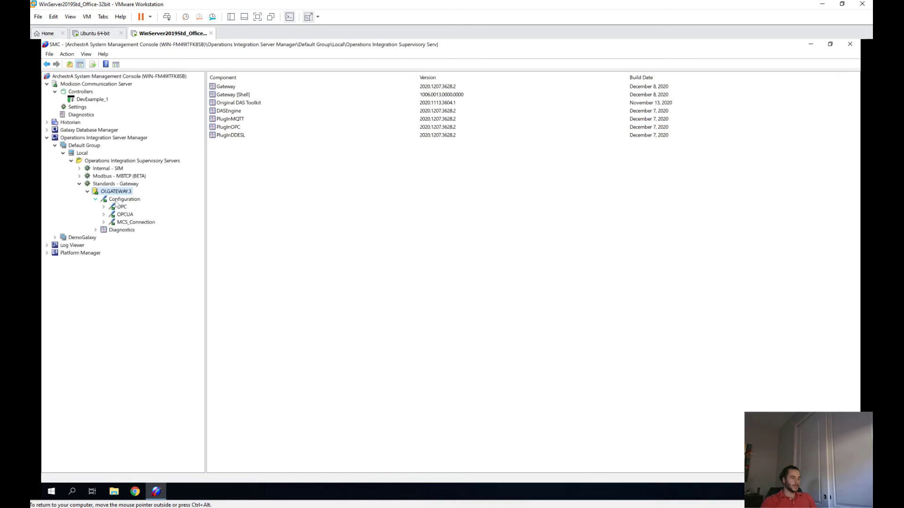
pyautogui.click(139, 222)
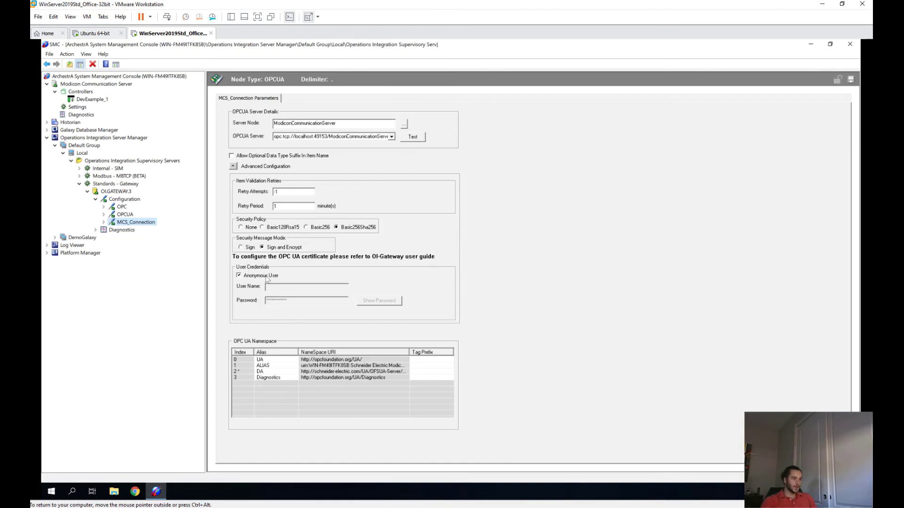
# Toggle Anonymous User off and back on for MCS_Connection, leaving it enabled
pyautogui.click(240, 275)
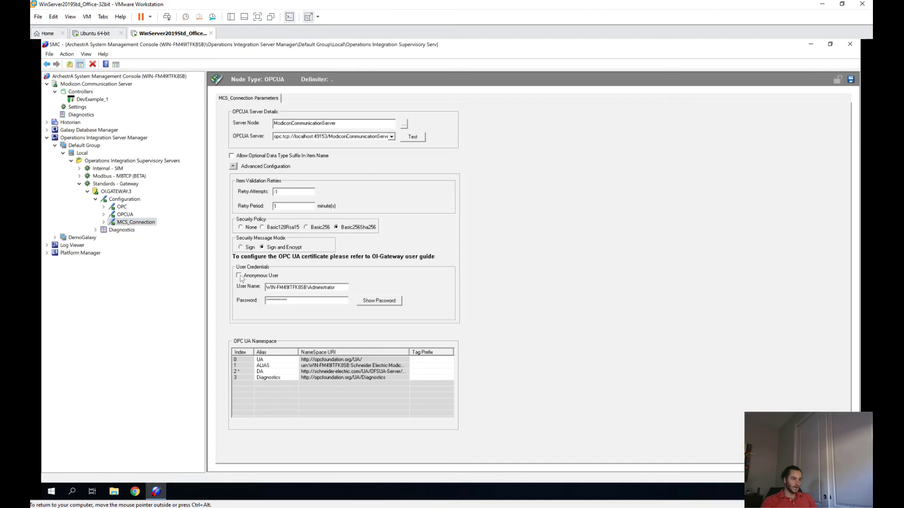
pyautogui.click(239, 276)
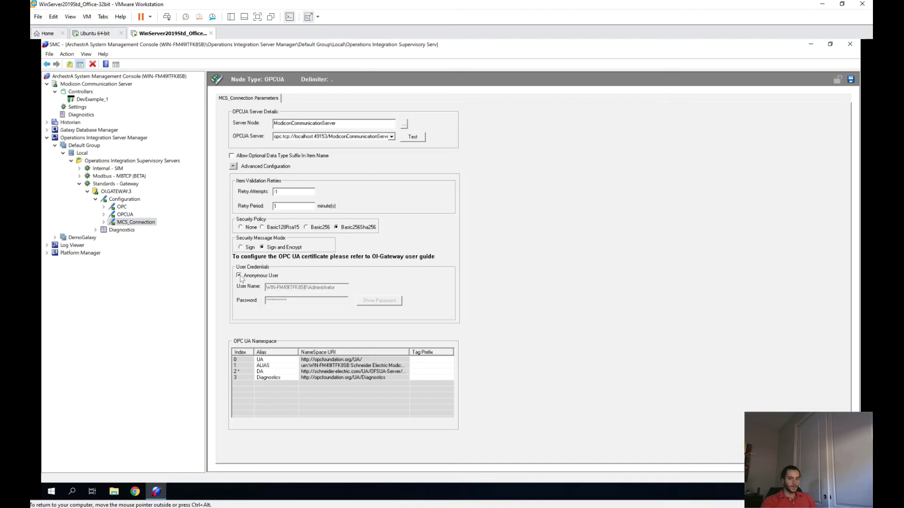